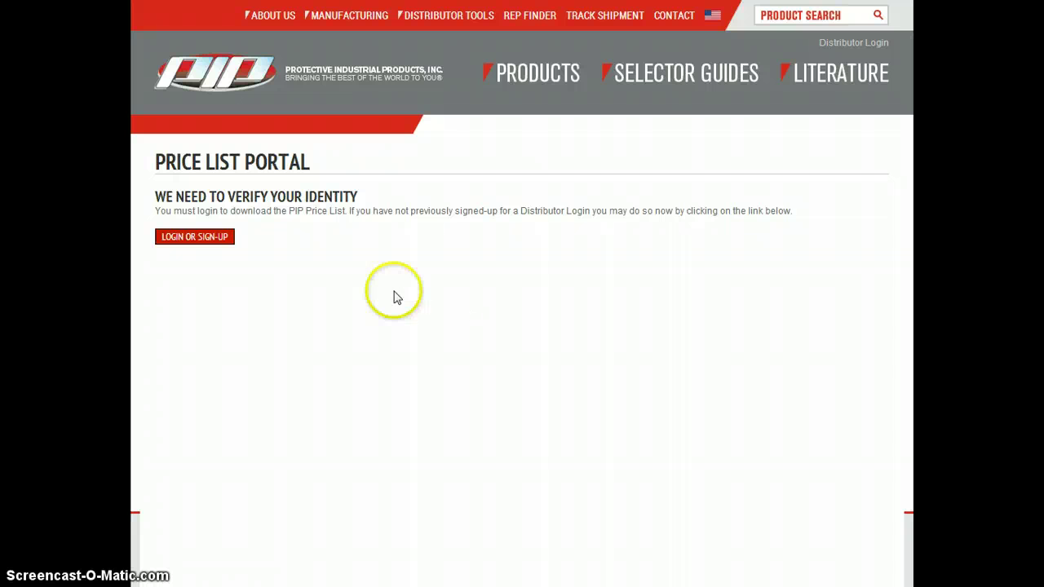
Step: Log in under Returning Customers with the distributor's saved email address and password
left_click(203, 237)
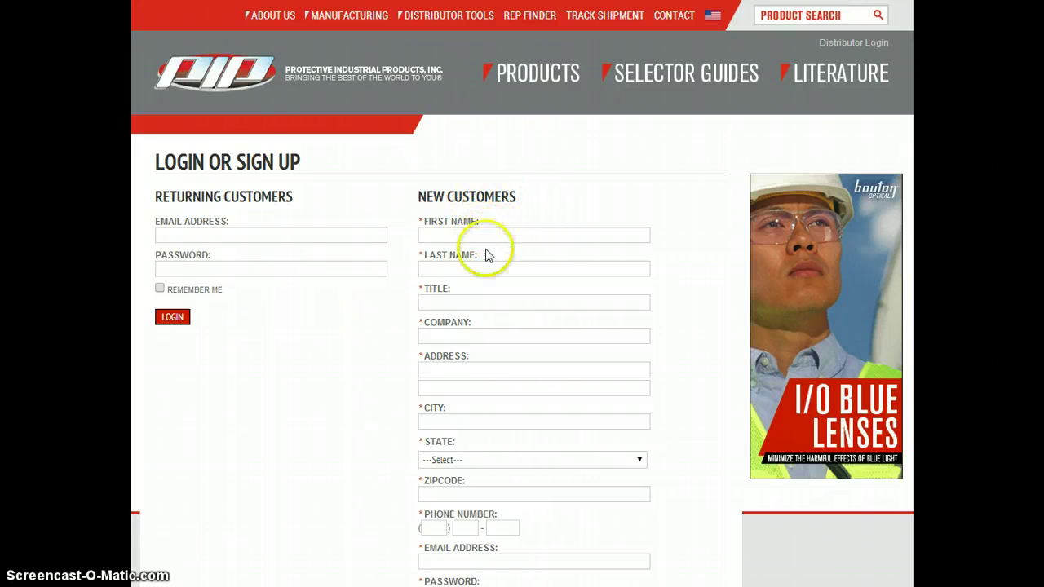
scroll(484, 289, "down", 2)
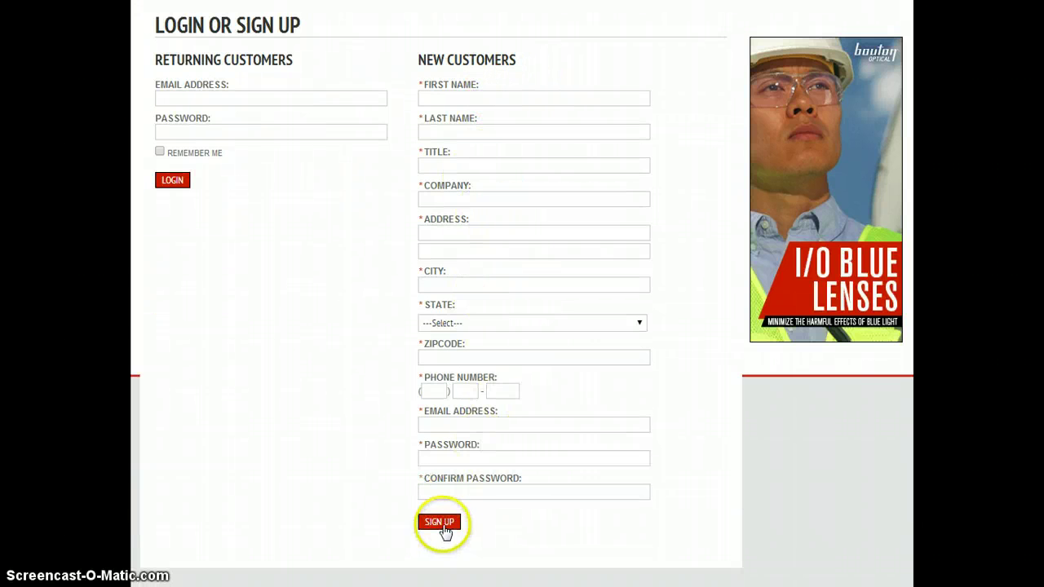
scroll(283, 250, "up", 2)
left_click(250, 238)
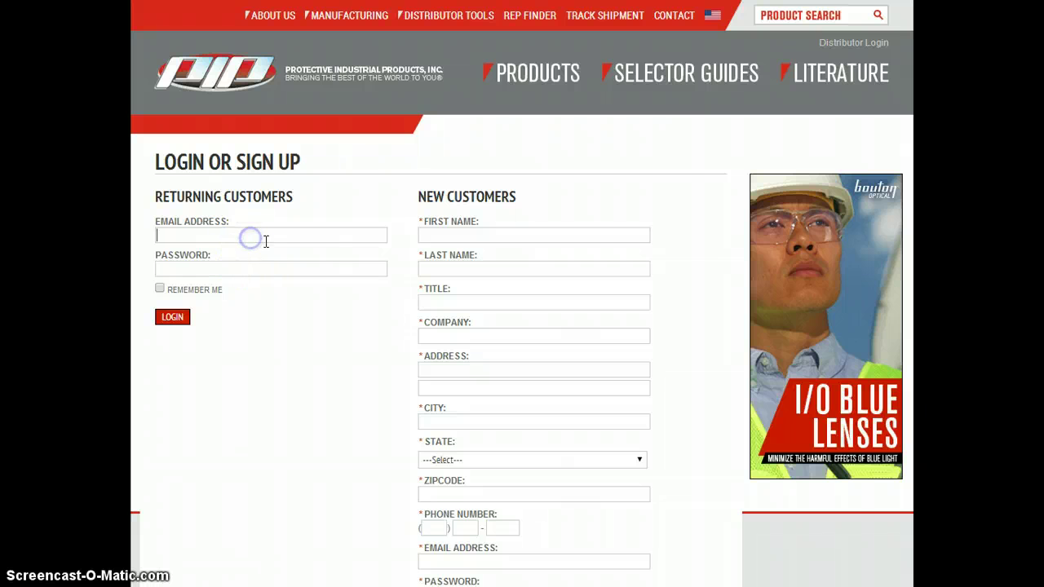
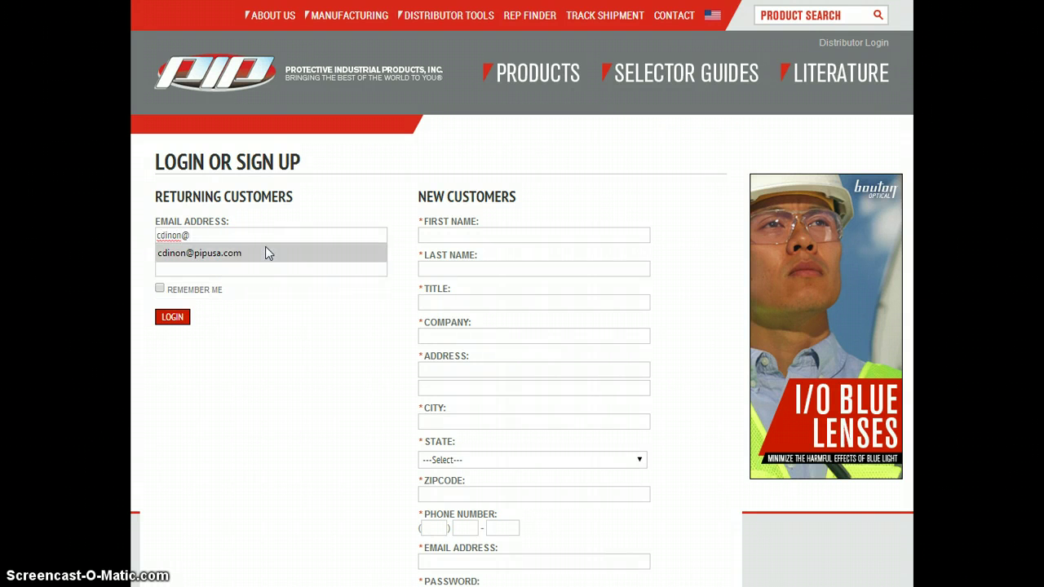
left_click(269, 253)
key("Tab")
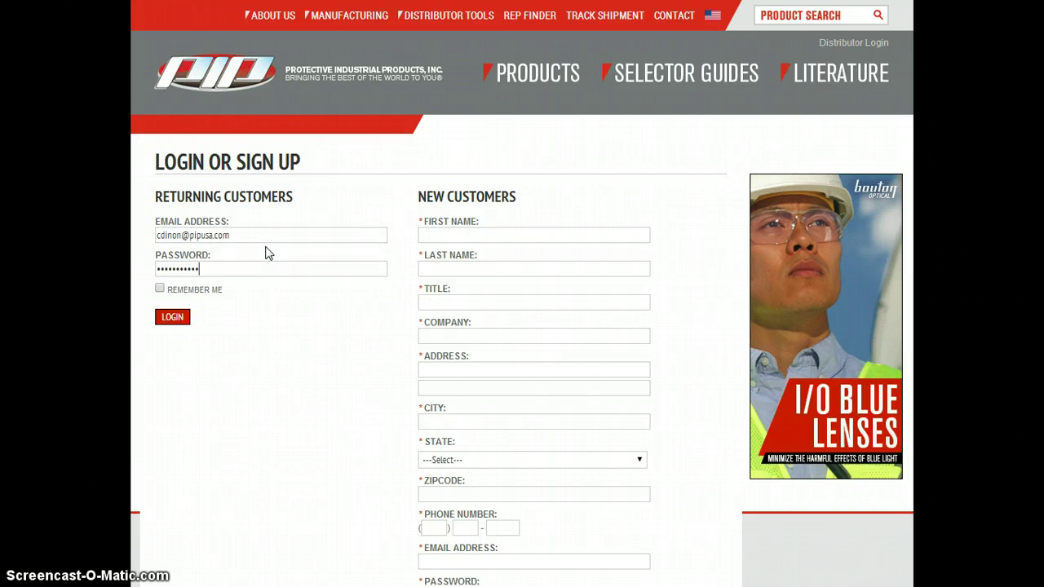
key("Return")
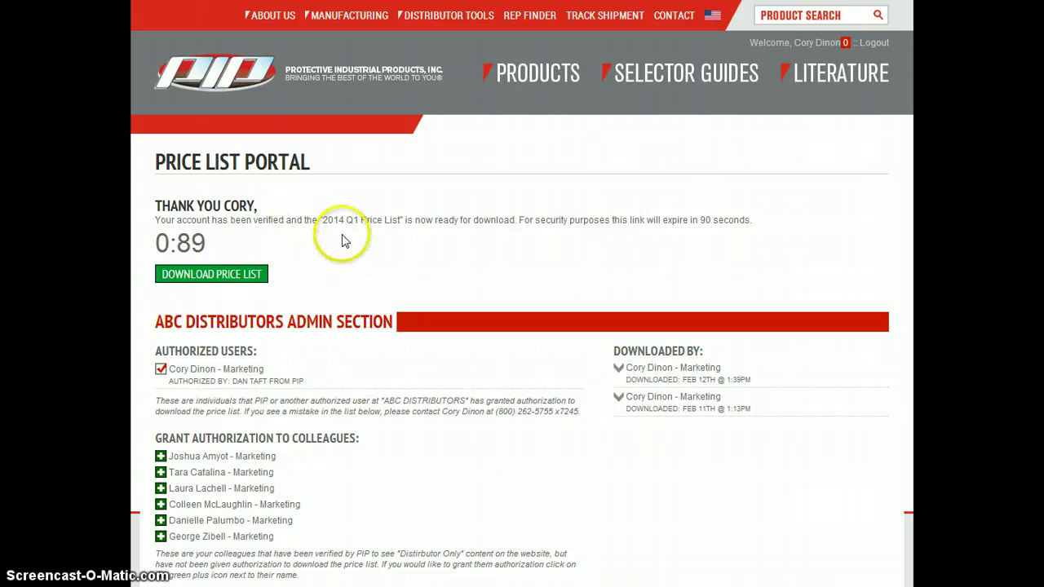
Step: Download the 2014 Q1 Price List with the green Download Price List button before the countdown ends
scroll(342, 214, "down", 2)
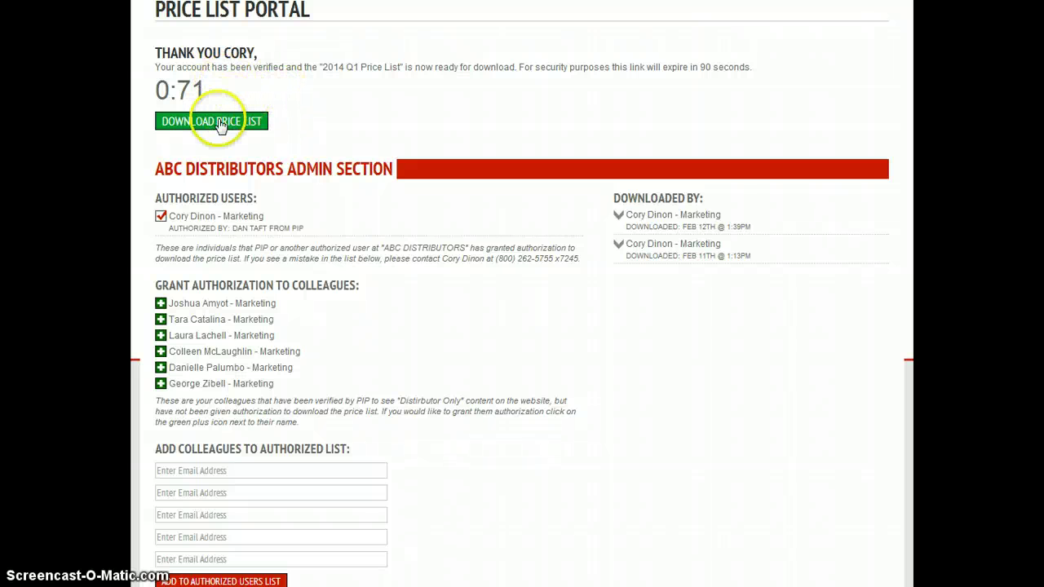
left_click(219, 124)
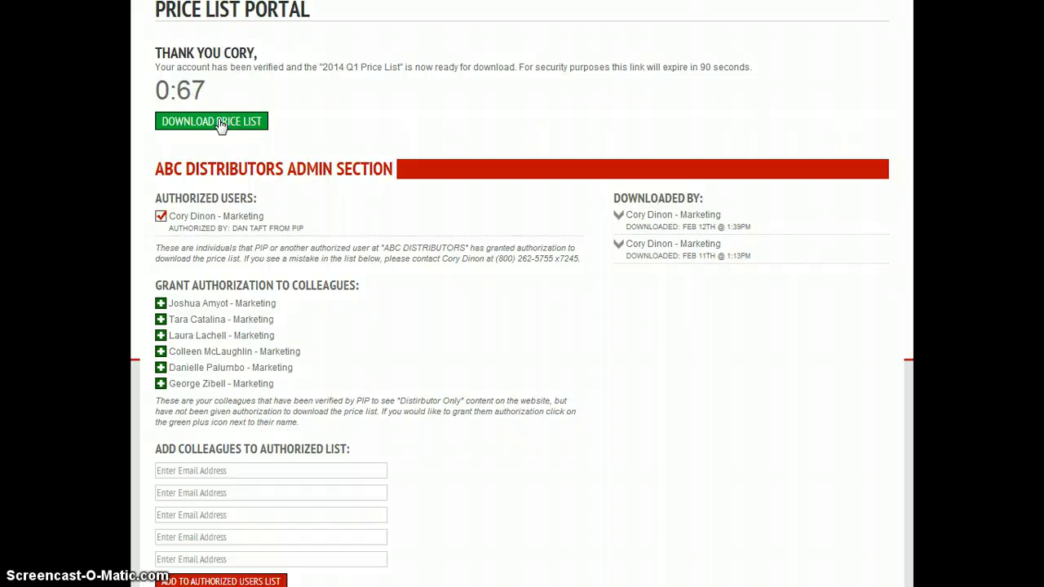
scroll(383, 114, "down", 1)
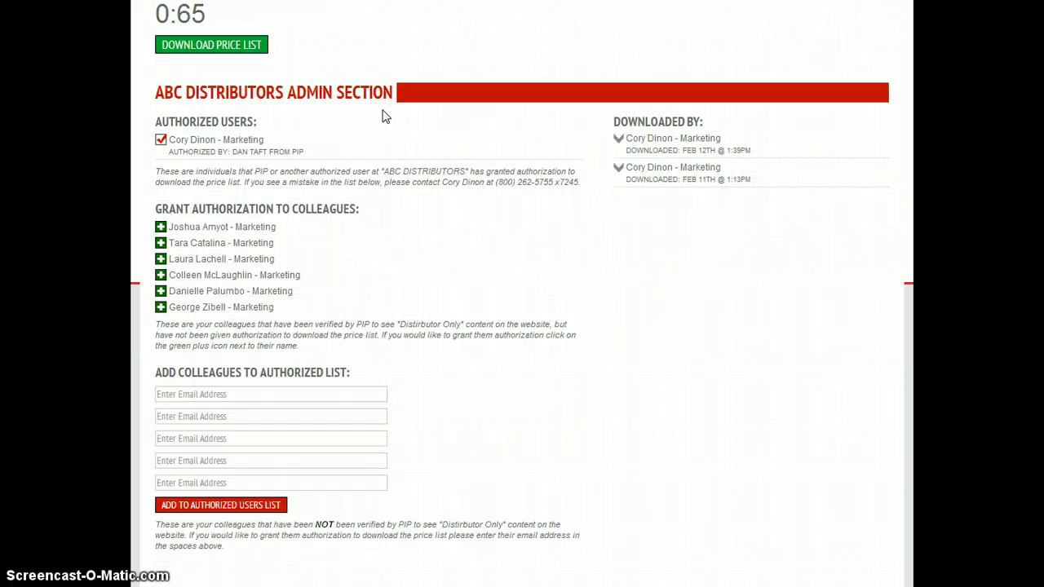
scroll(377, 92, "down", 1)
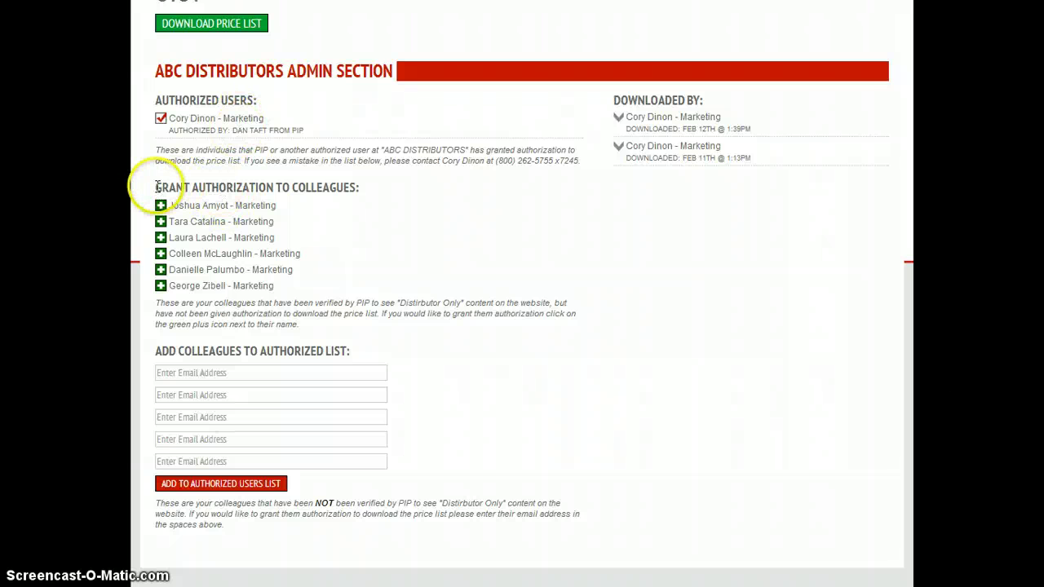
left_click_drag(157, 186, 354, 187)
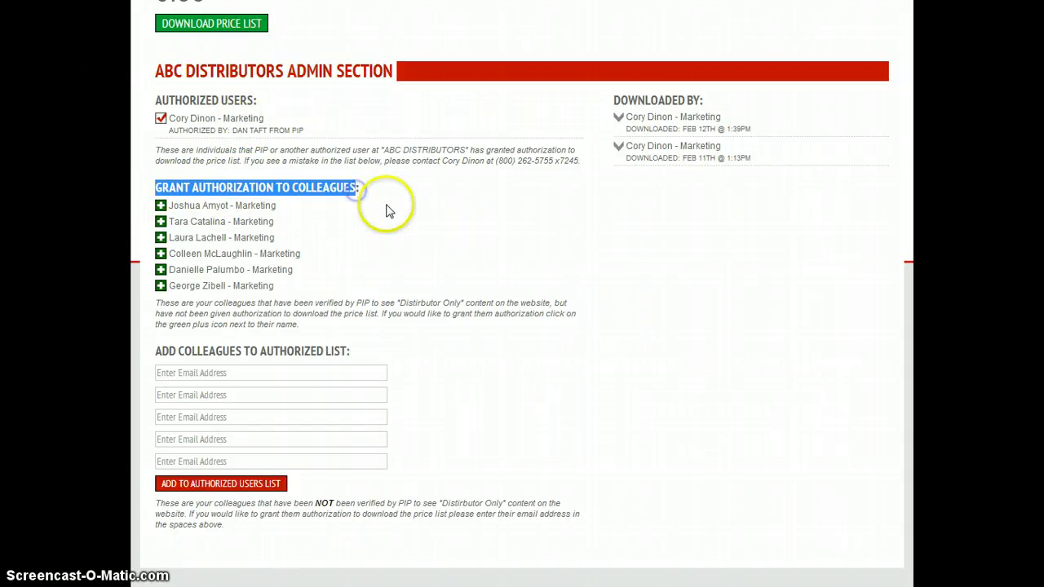
left_click(362, 189)
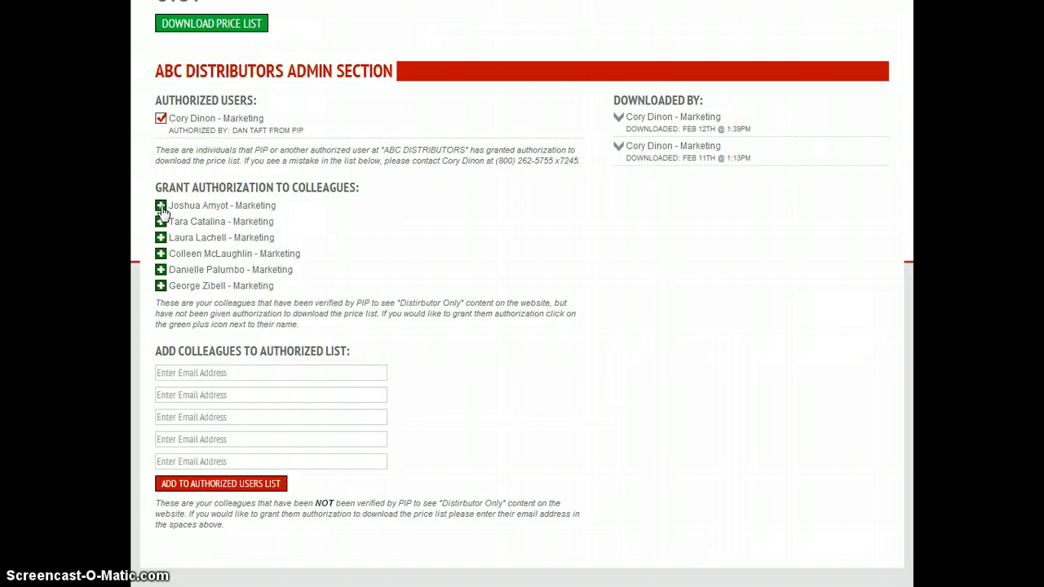
Step: Grant the first Marketing colleague download authorization and highlight who authorized the new user
left_click(161, 207)
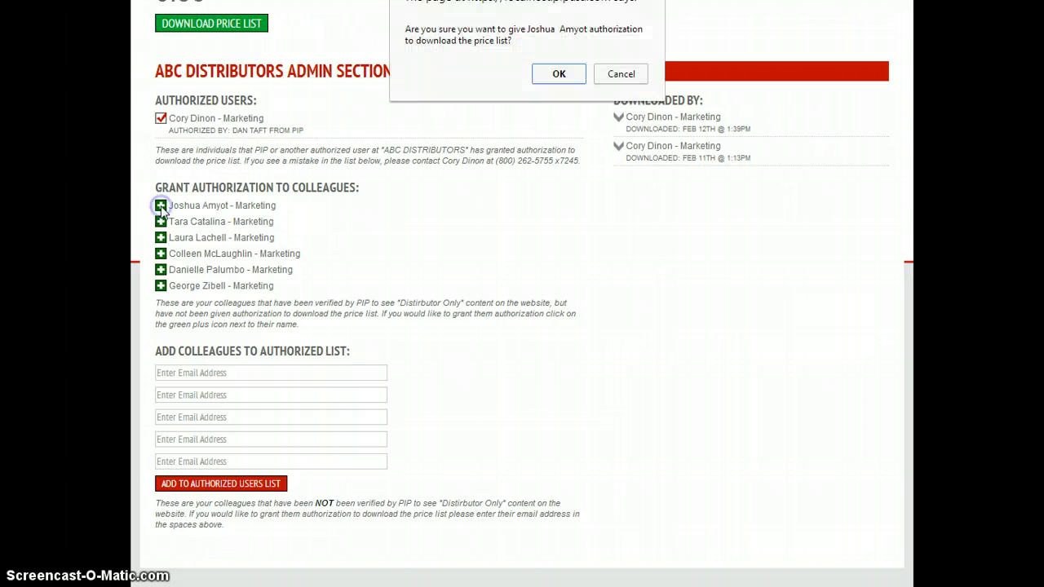
left_click(557, 81)
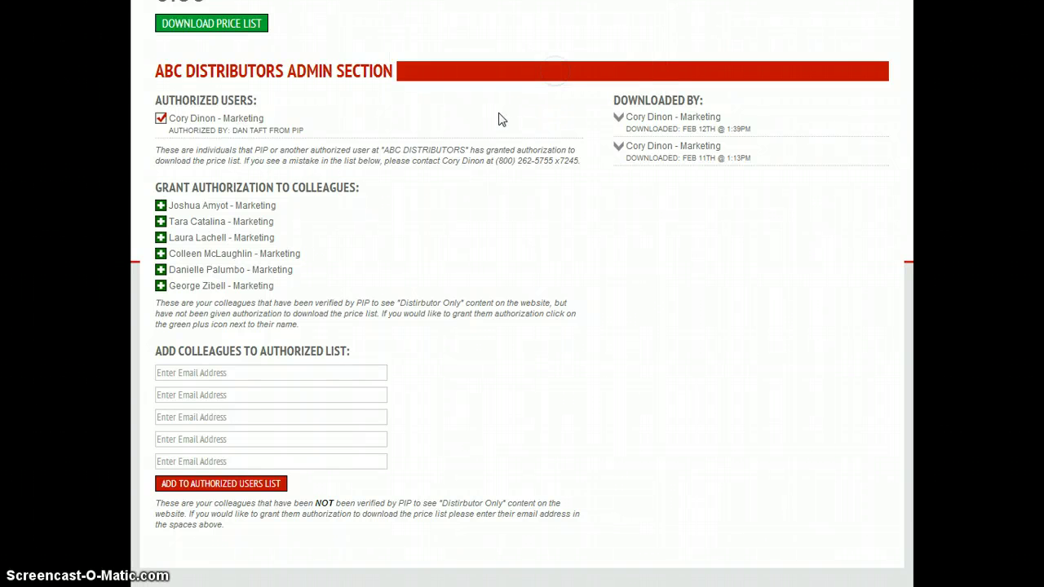
scroll(410, 168, "down", 3)
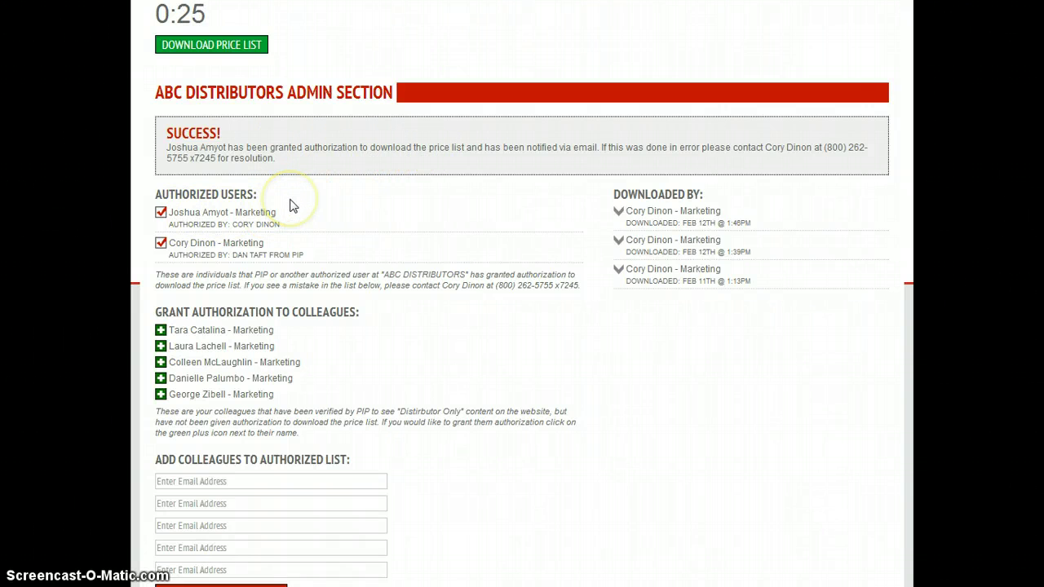
left_click(244, 155)
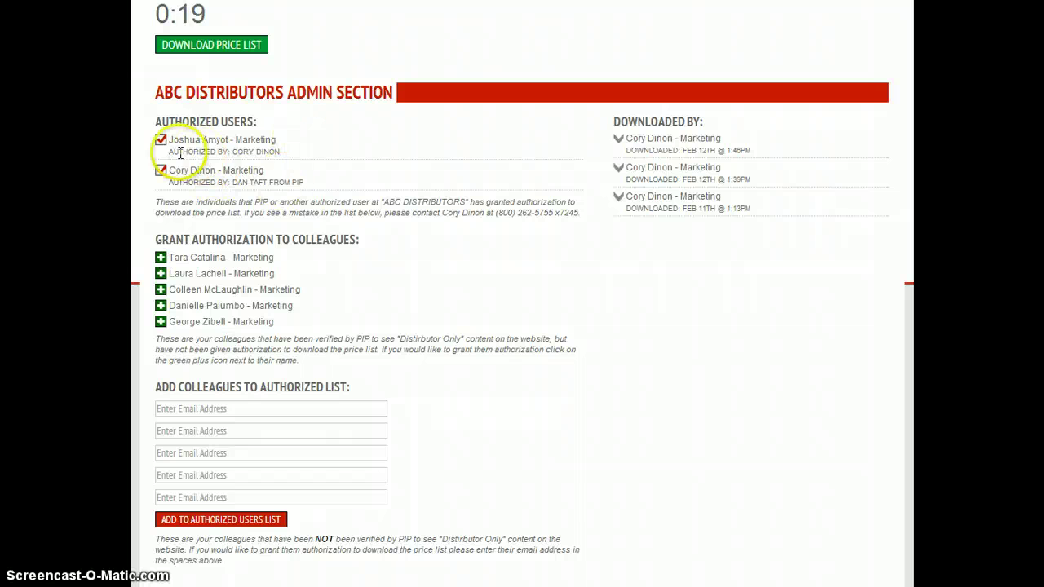
left_click_drag(282, 153, 174, 154)
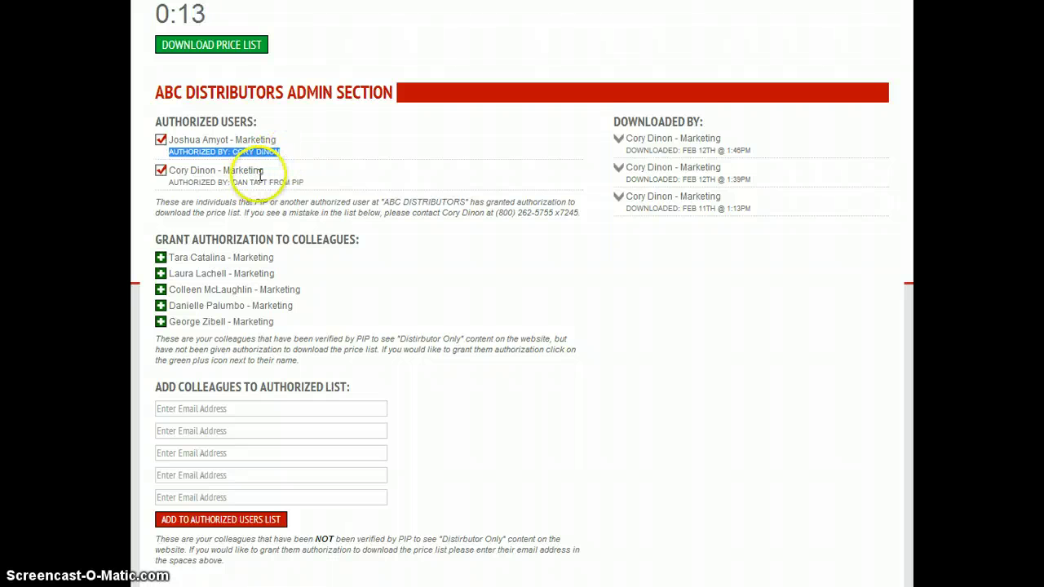
Step: Add a colleague's e-mail address to the Authorized Users List, pending sign-up and verification
scroll(268, 168, "down", 1)
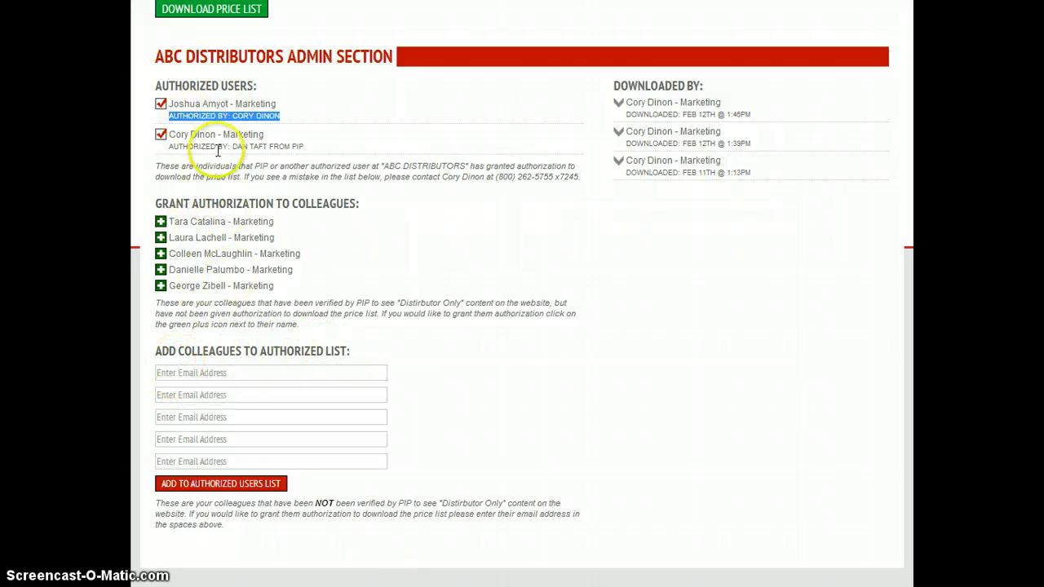
left_click(198, 374)
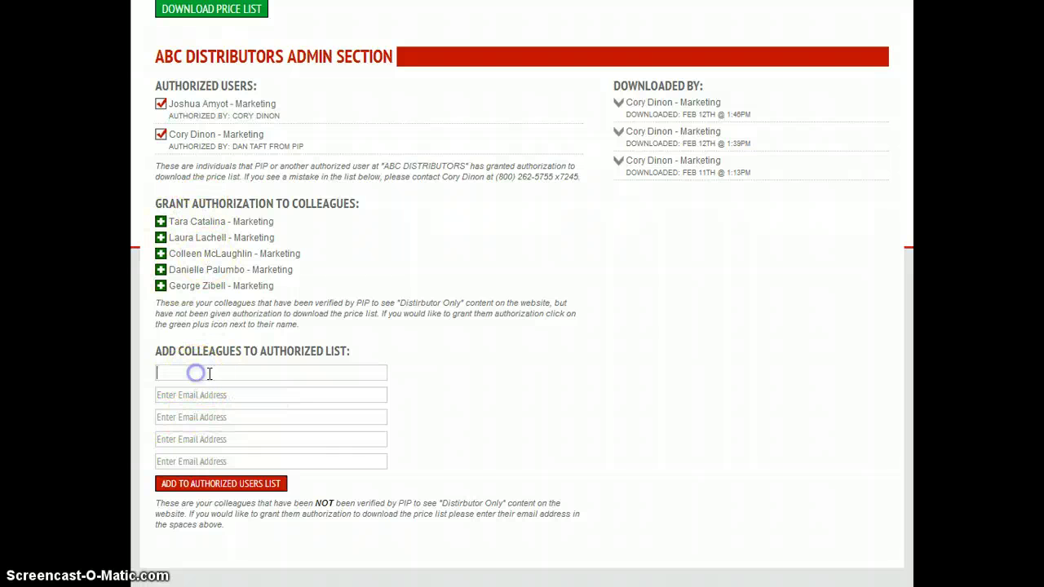
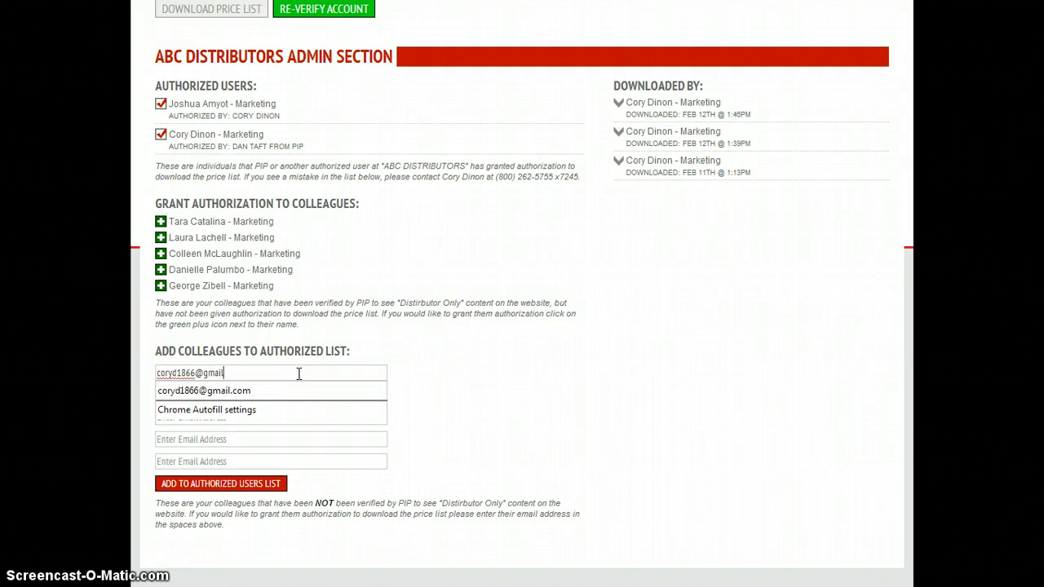
left_click(412, 350)
left_click(212, 486)
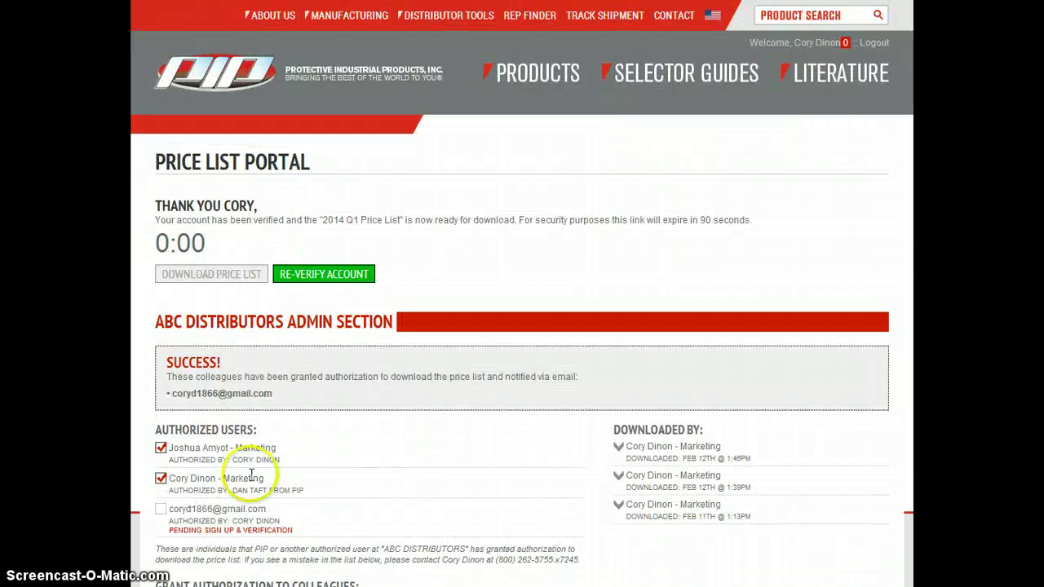
scroll(333, 409, "down", 3)
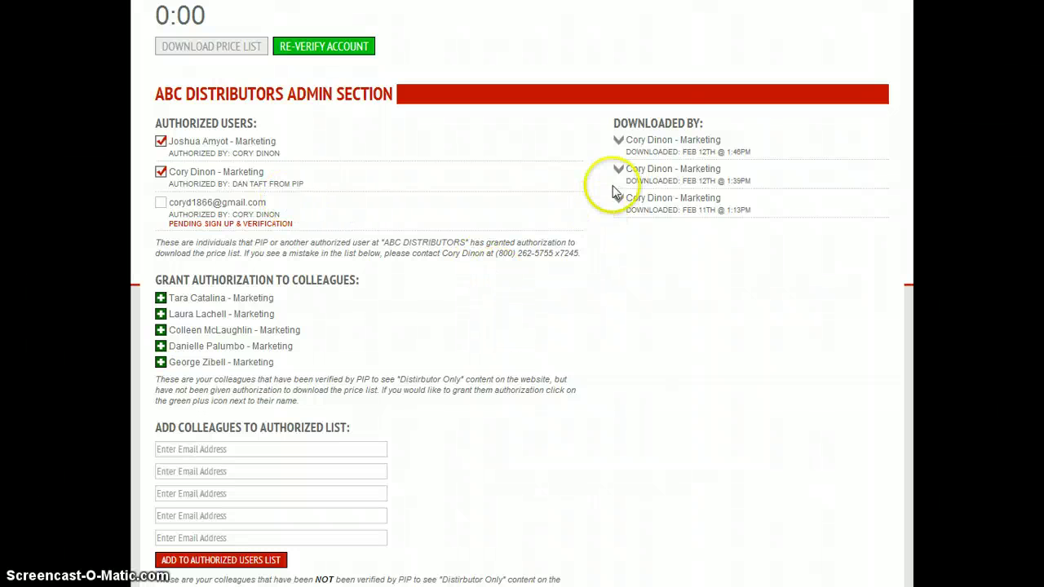
left_click_drag(613, 124, 703, 123)
left_click(739, 139)
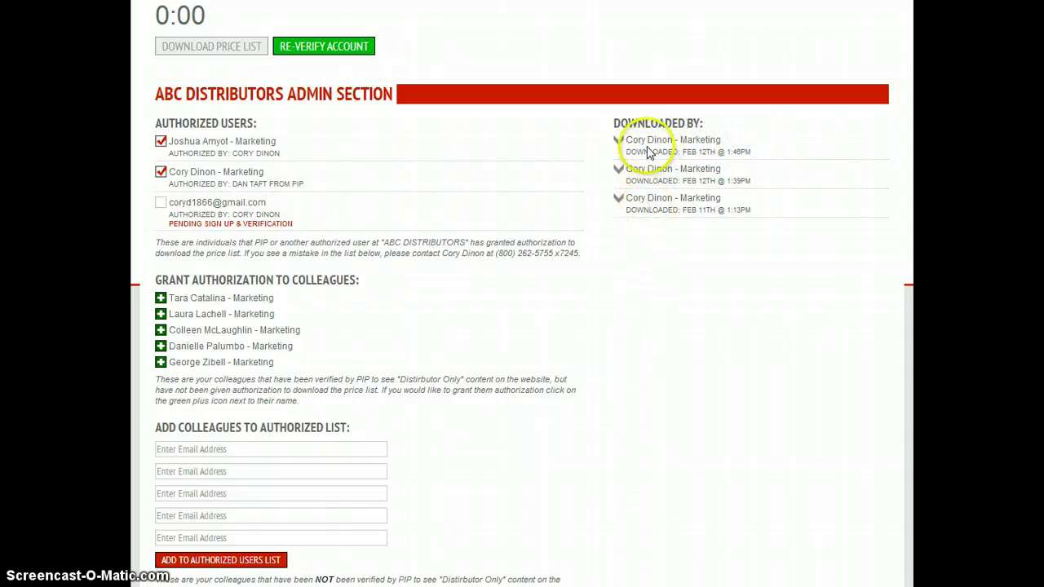
scroll(543, 245, "down", 1)
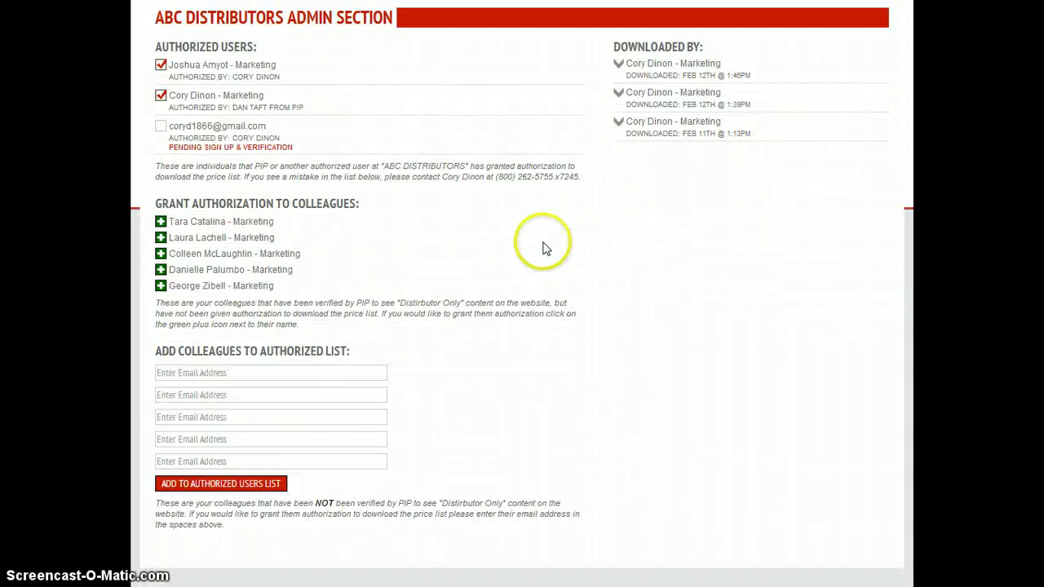
scroll(546, 247, "up", 4)
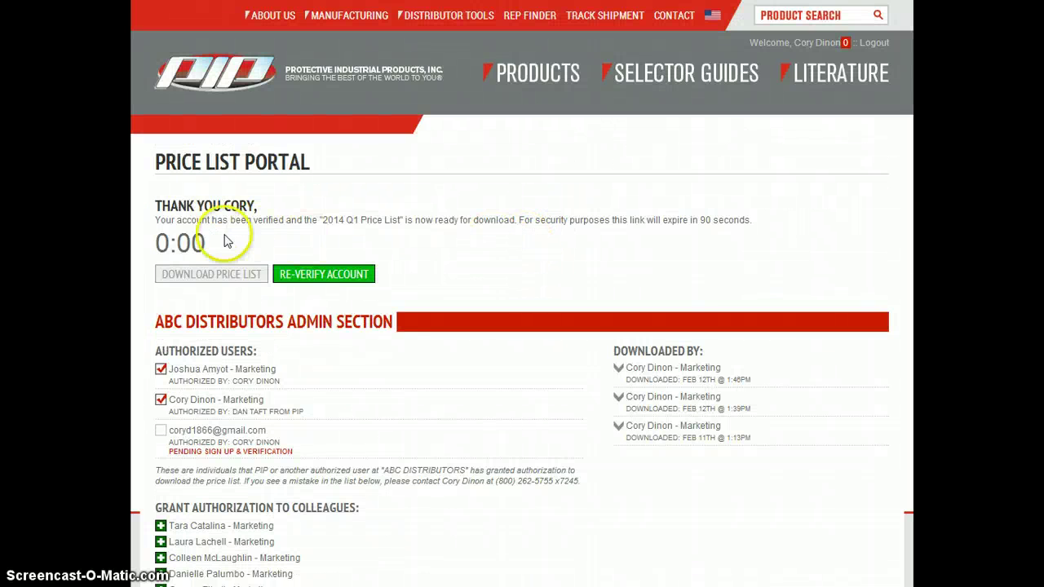
Step: Try the expired price list download link, then clear the accidental text selection
left_click(204, 275)
left_click(204, 274)
left_click(205, 275)
left_click(243, 250)
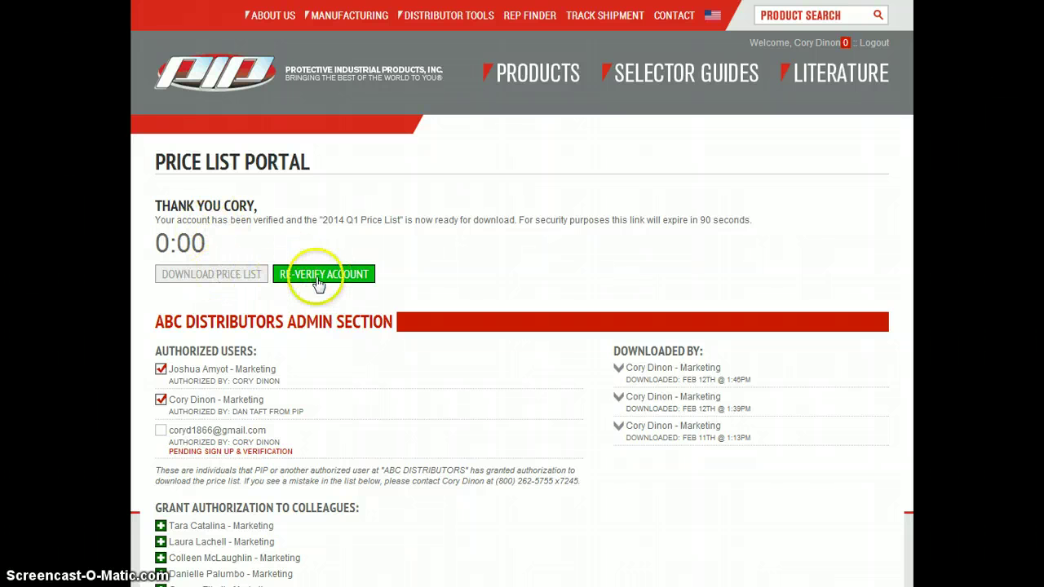
Step: Re-verify the account by entering its password and submitting Verify Account
left_click(317, 277)
left_click(212, 237)
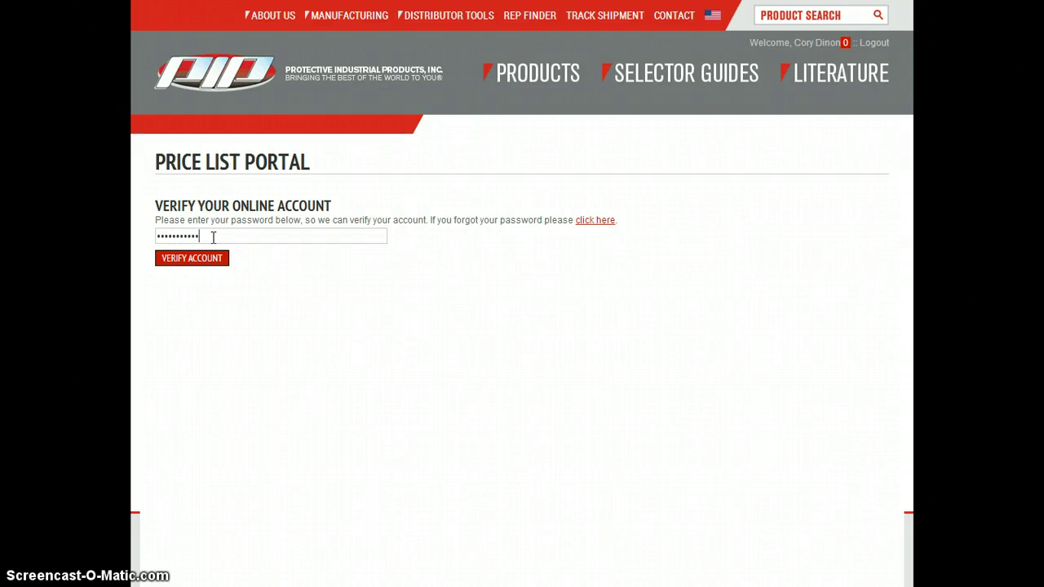
left_click(169, 259)
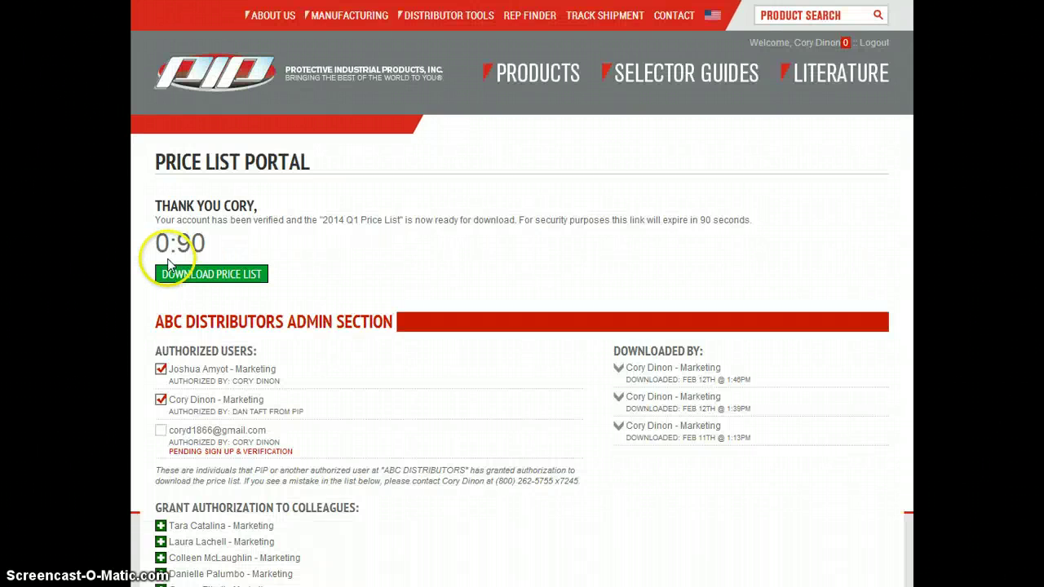
Step: Download the 2014 Q1 Price List from the renewed link while its countdown runs
left_click(216, 279)
left_click(224, 277)
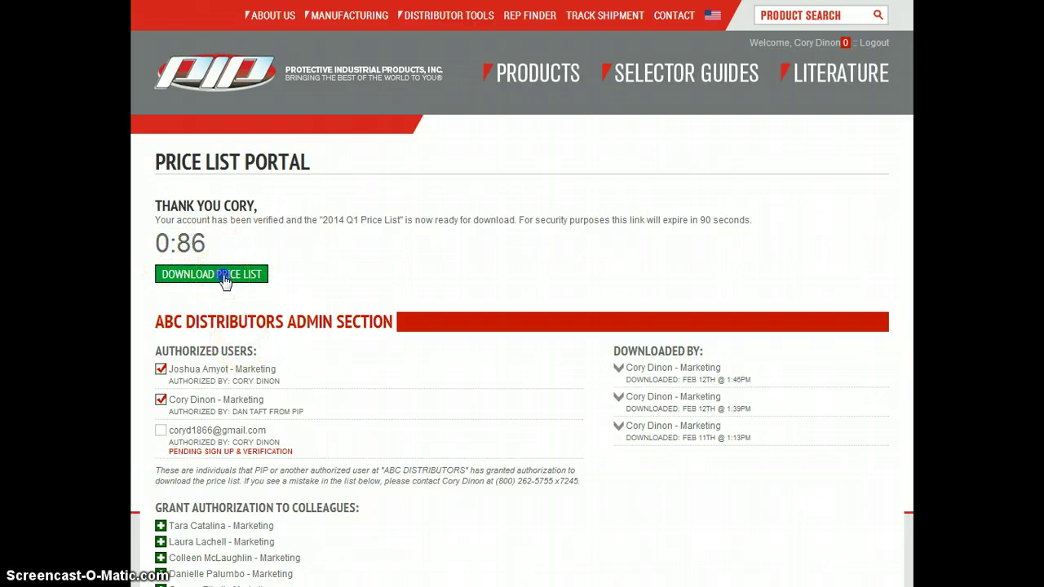
left_click(225, 276)
scroll(391, 245, "down", 2)
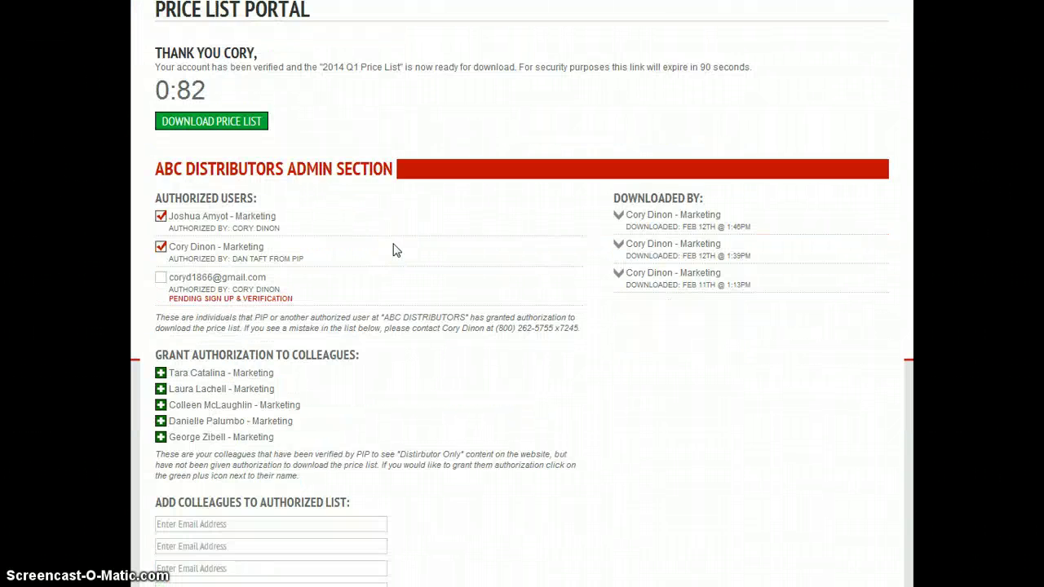
scroll(393, 250, "up", 2)
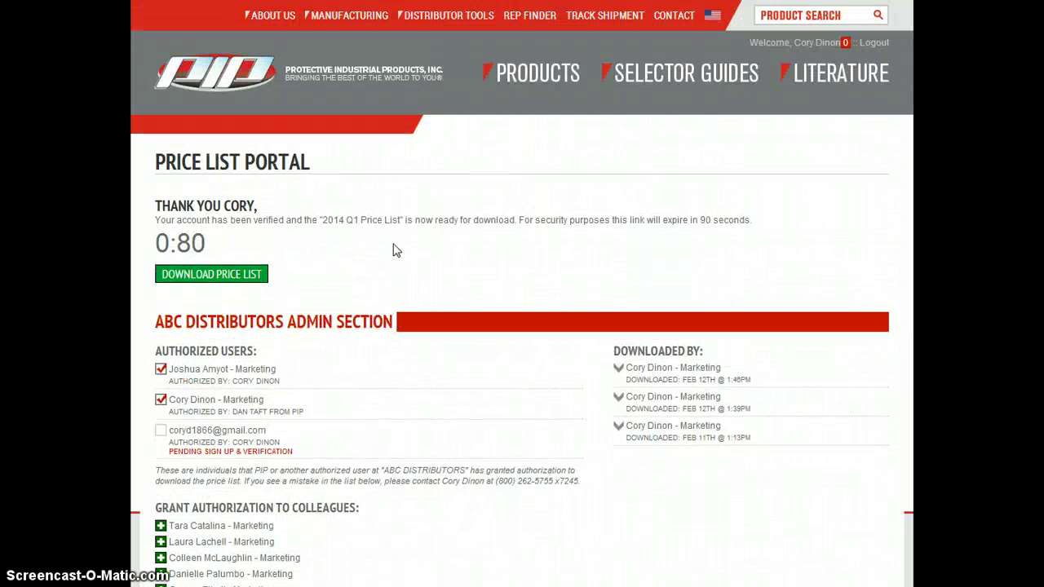